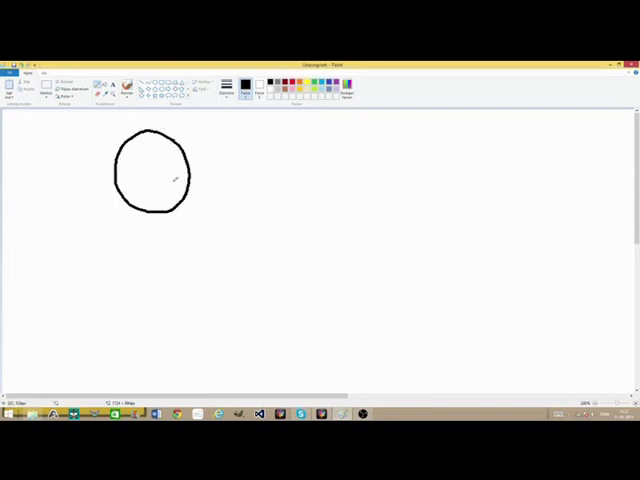
Step: Hand-draw the Q tail, 'and' and 'A' in black, then begin the W below
drag(172, 192, 192, 220)
mouse_move(235, 195)
mouse_down()
mouse_move(255, 185)
mouse_move(235, 205)
mouse_move(260, 185)
mouse_move(265, 208)
mouse_move(272, 210)
mouse_up()
mouse_move(272, 190)
mouse_down()
mouse_move(282, 186)
mouse_move(291, 203)
mouse_move(300, 205)
mouse_move(308, 160)
mouse_move(312, 205)
mouse_up()
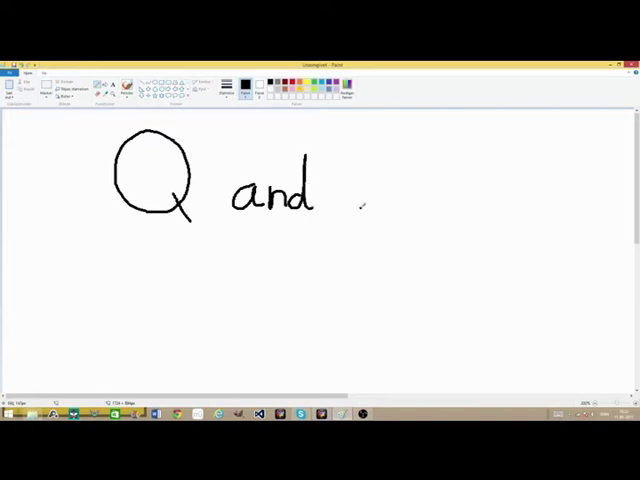
mouse_move(360, 208)
mouse_down()
mouse_move(372, 158)
mouse_move(393, 210)
mouse_up()
drag(362, 188, 392, 188)
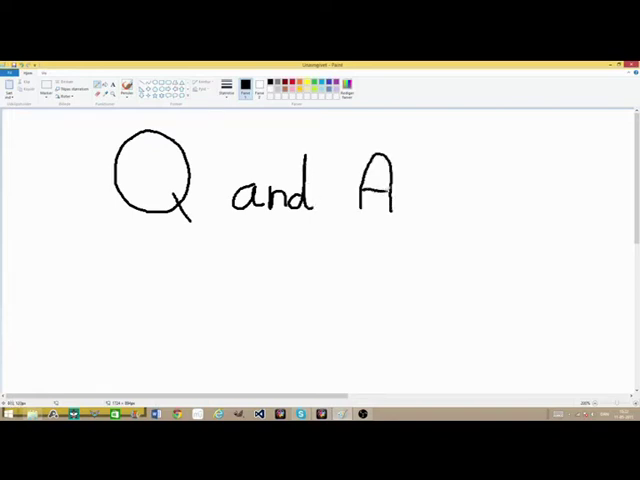
mouse_move(183, 244)
mouse_down()
mouse_move(188, 276)
mouse_move(198, 246)
mouse_move(206, 276)
mouse_move(218, 244)
mouse_move(223, 270)
mouse_up()
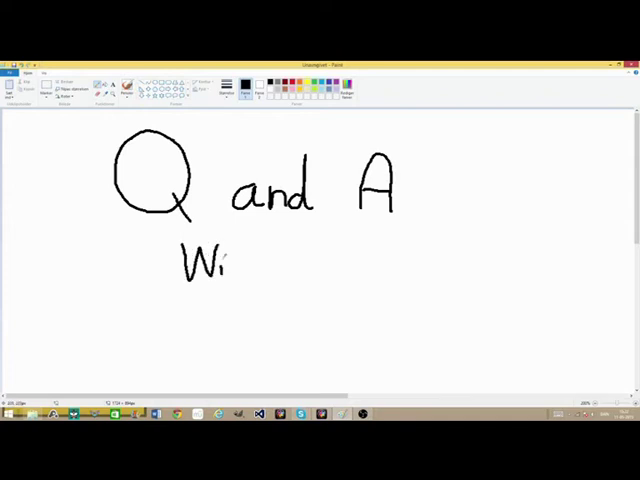
Step: Draw the remaining letters so the second line reads 'With...' beneath 'Q and A'
mouse_move(235, 240)
mouse_down()
mouse_move(234, 272)
mouse_move(242, 255)
mouse_move(246, 276)
mouse_move(258, 276)
mouse_up()
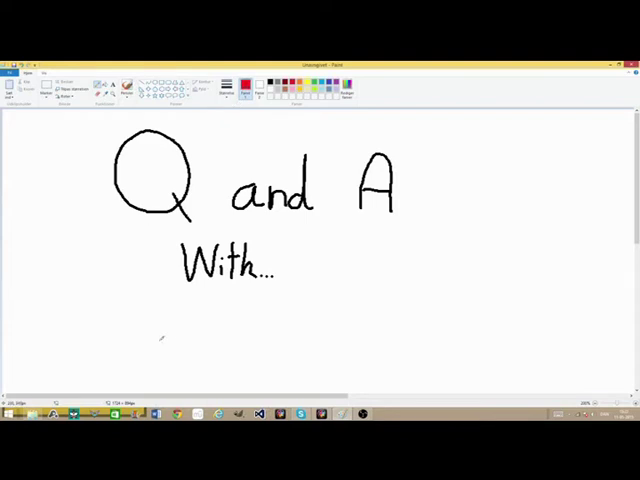
Step: Write the red cursive name with its exclamation mark, cross the t and touch up the L
mouse_move(135, 297)
mouse_down()
mouse_move(195, 355)
mouse_move(190, 350)
mouse_move(195, 352)
mouse_move(226, 305)
mouse_move(215, 360)
mouse_move(238, 315)
mouse_move(230, 365)
mouse_move(248, 345)
mouse_move(250, 362)
mouse_move(262, 340)
mouse_move(250, 382)
mouse_move(262, 352)
mouse_move(275, 345)
mouse_move(278, 358)
mouse_move(288, 348)
mouse_move(300, 365)
mouse_move(310, 365)
mouse_up()
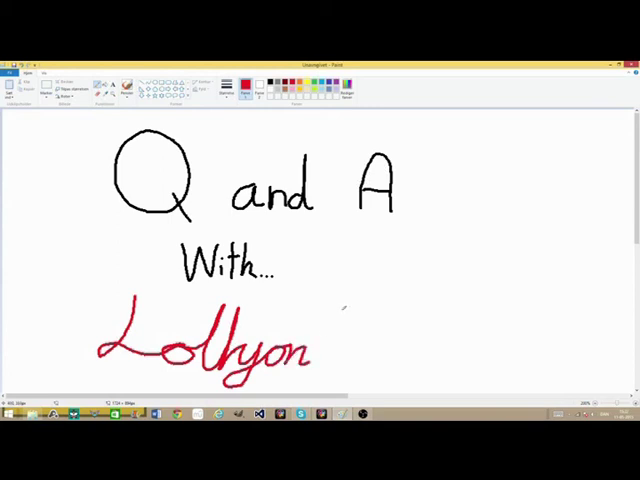
drag(344, 310, 330, 350)
click(326, 362)
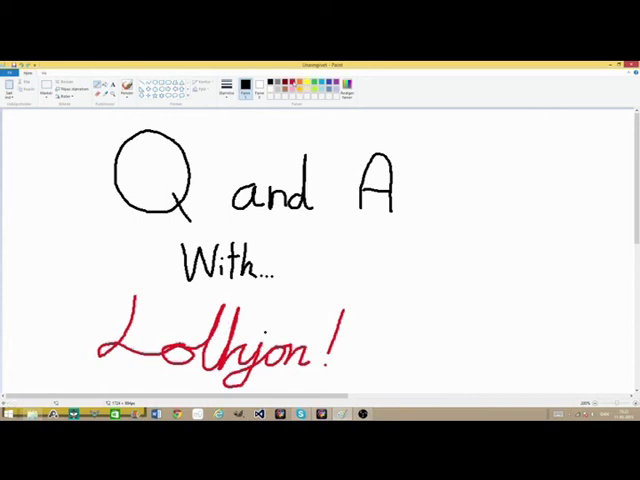
drag(203, 329, 224, 327)
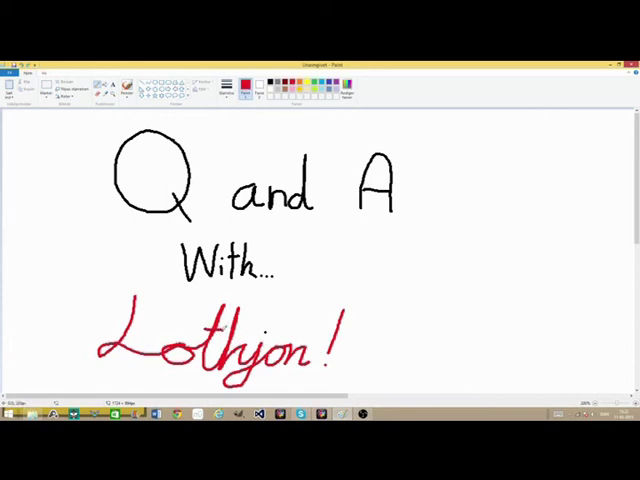
click(103, 297)
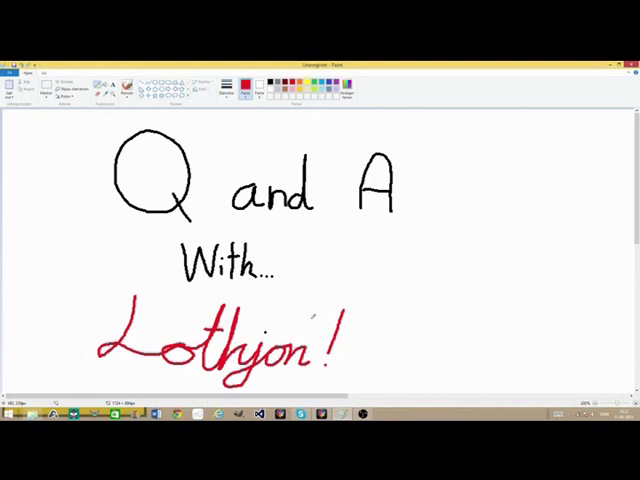